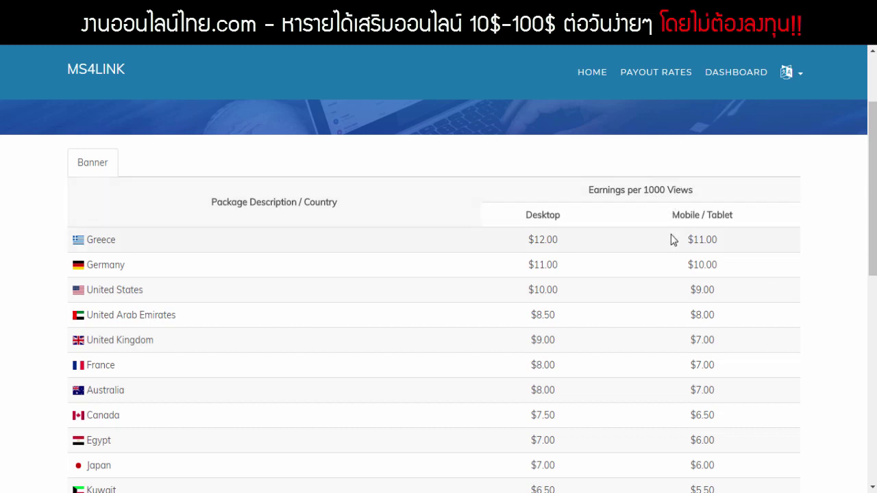
# Review the earnings per 1000 views by country in the publisher rates table, down to the Worldwide Deal row.
pyautogui.scroll(-2, 284, 196)
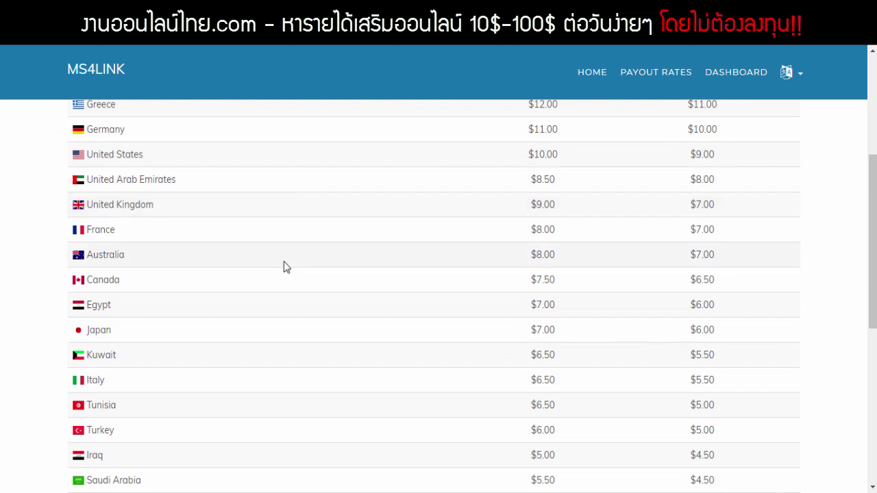
pyautogui.scroll(1, 273, 247)
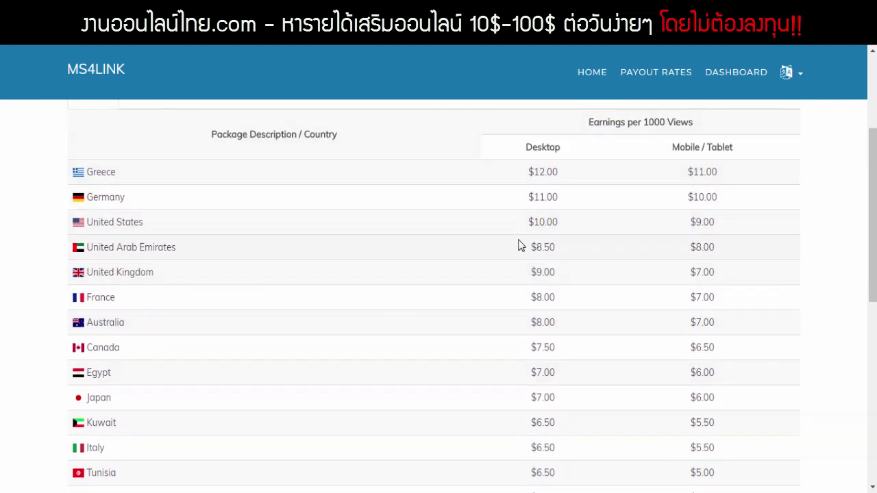
pyautogui.scroll(-1, 258, 180)
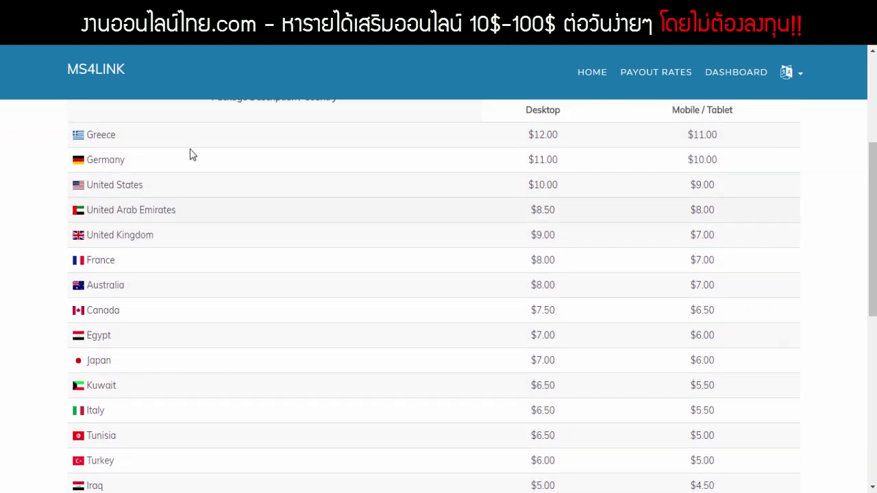
pyautogui.scroll(-6, 197, 293)
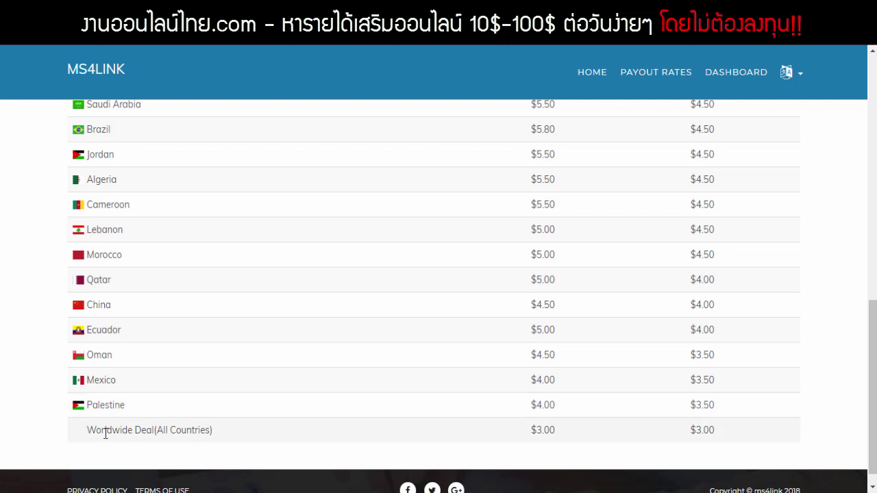
pyautogui.moveTo(89, 430); pyautogui.dragTo(159, 430)
pyautogui.click(171, 430)
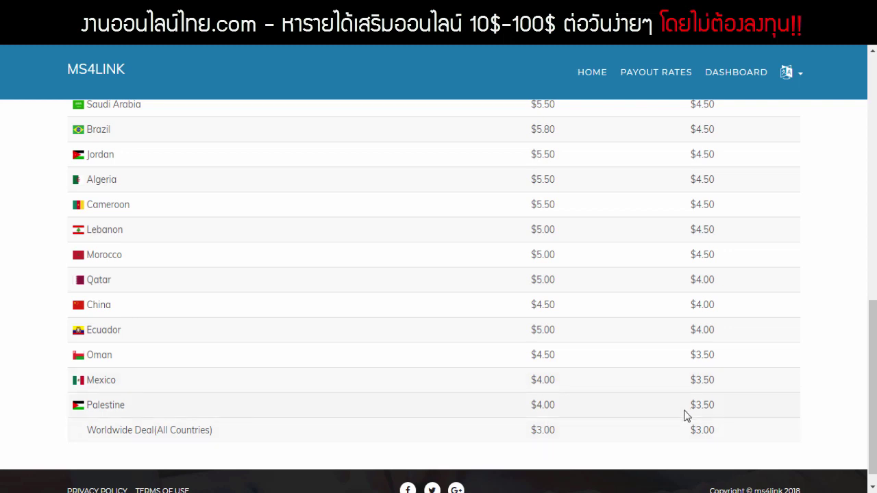
pyautogui.scroll(10, 687, 416)
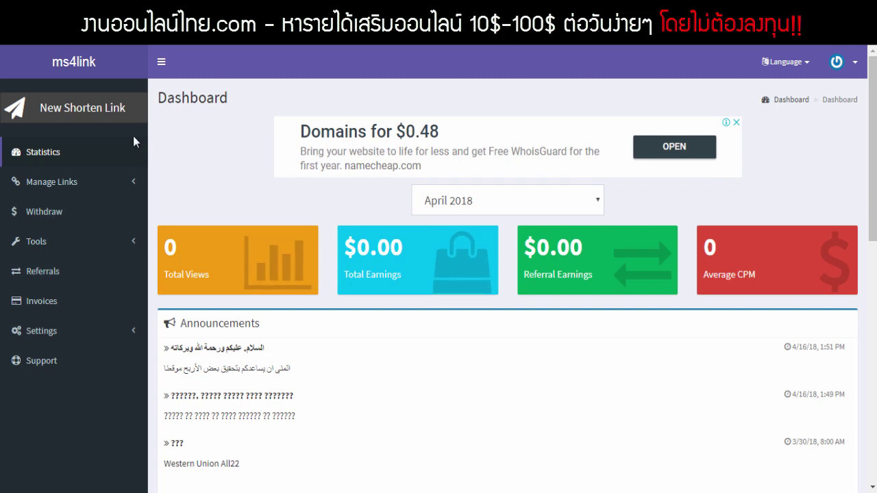
pyautogui.click(102, 116)
pyautogui.click(240, 129)
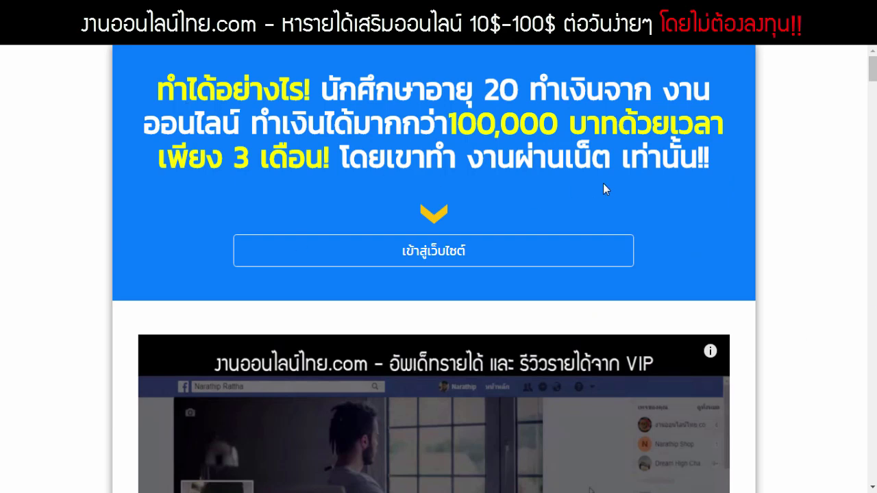
pyautogui.rightClick(154, 34)
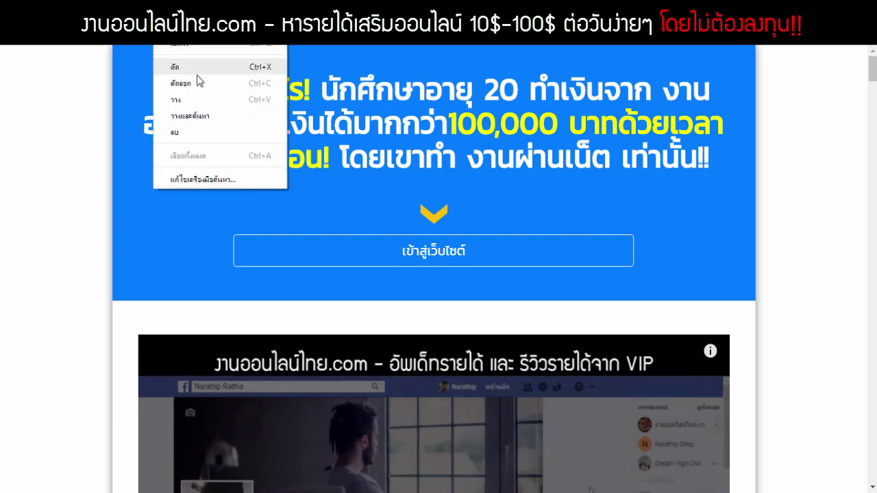
pyautogui.click(195, 114)
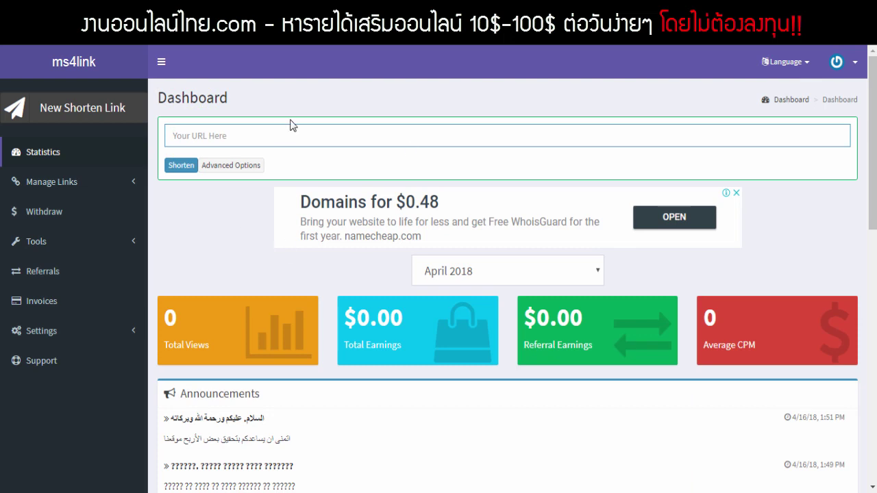
pyautogui.rightClick(280, 138)
pyautogui.click(316, 221)
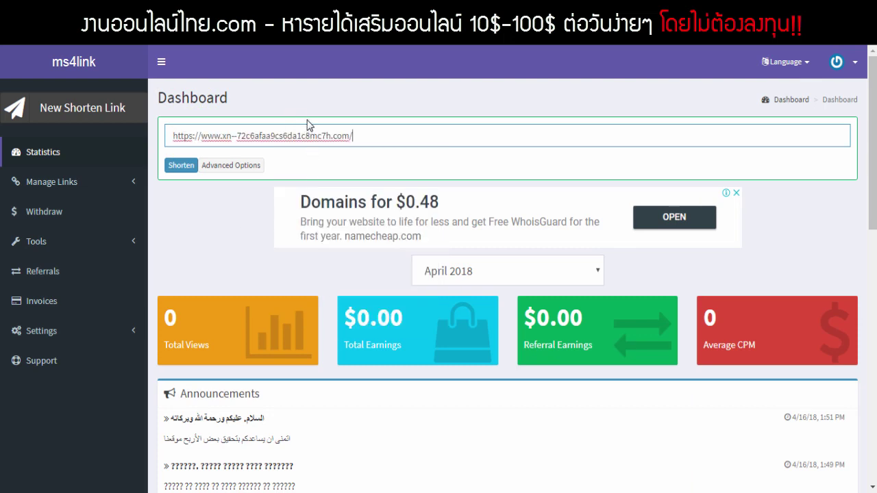
pyautogui.click(176, 166)
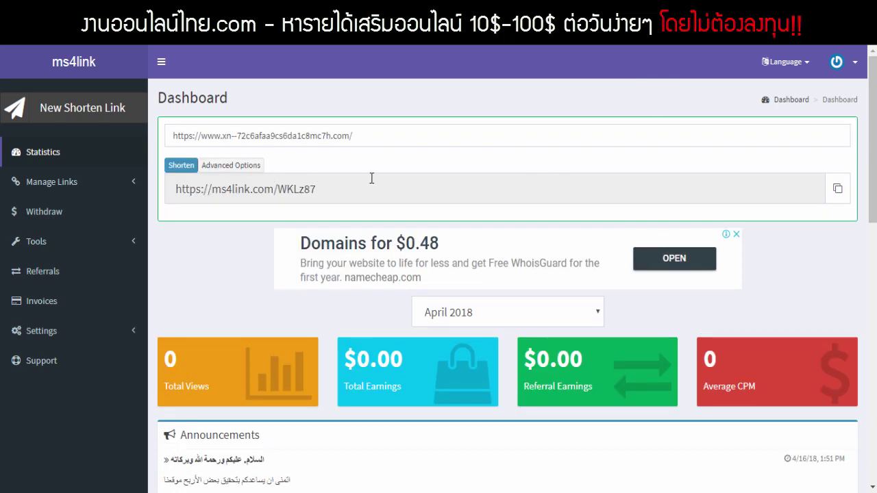
pyautogui.click(231, 190)
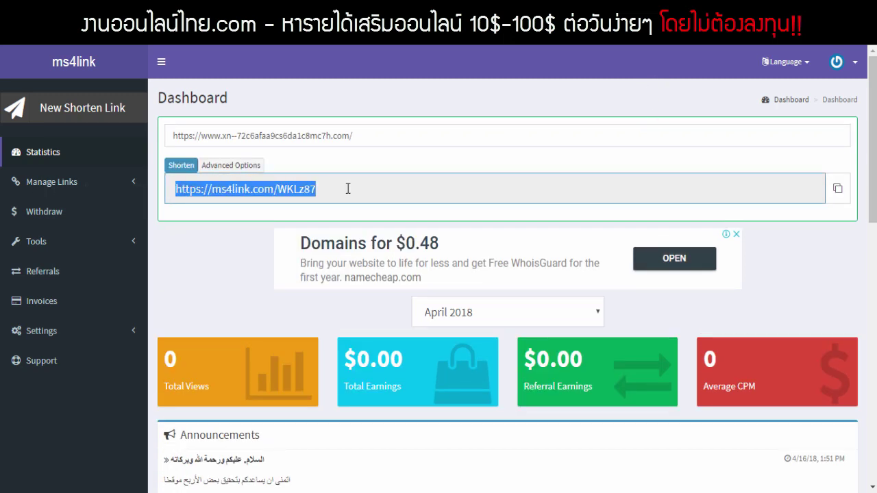
pyautogui.click(837, 189)
pyautogui.click(324, 188)
pyautogui.moveTo(244, 190); pyautogui.dragTo(497, 87)
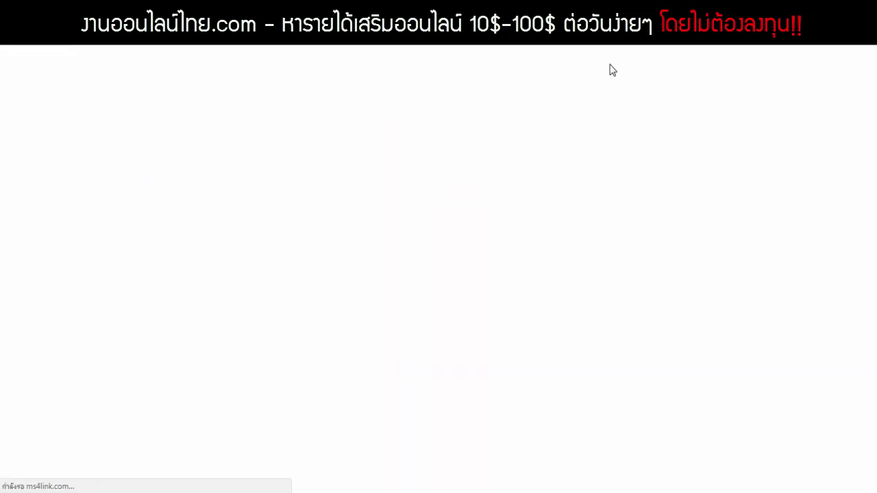
# Complete the reCAPTCHA on the short link page by selecting all images with cars and verifying them.
pyautogui.scroll(-1, 637, 294)
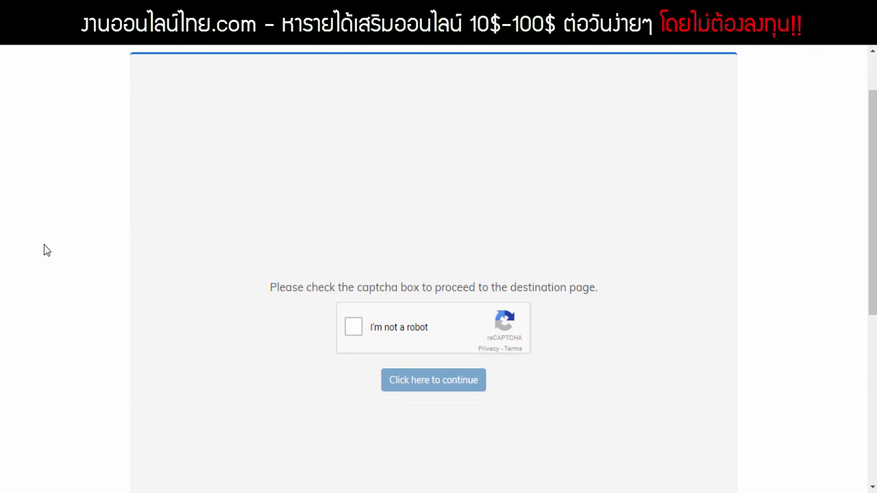
pyautogui.click(353, 329)
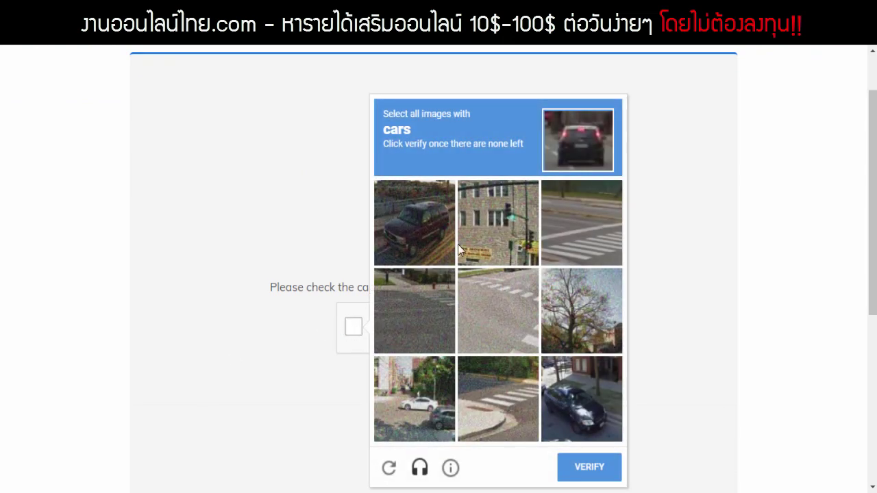
pyautogui.click(582, 399)
pyautogui.click(414, 399)
pyautogui.click(415, 226)
pyautogui.click(580, 399)
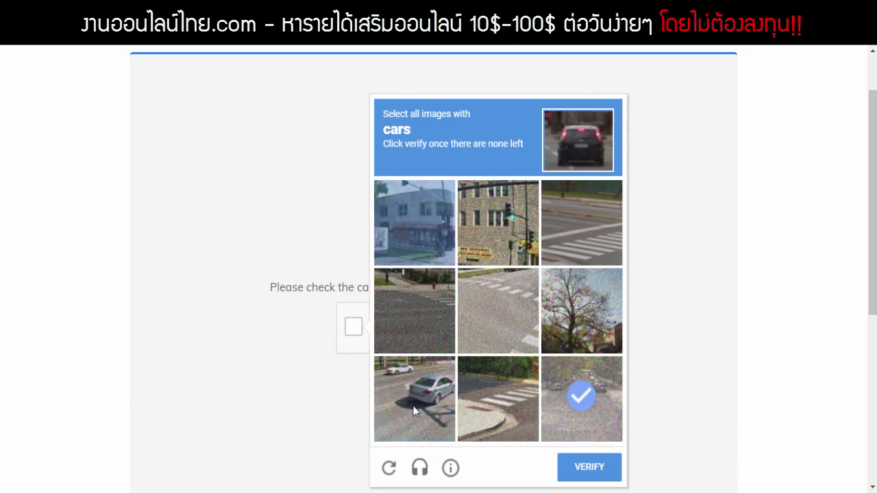
pyautogui.click(419, 400)
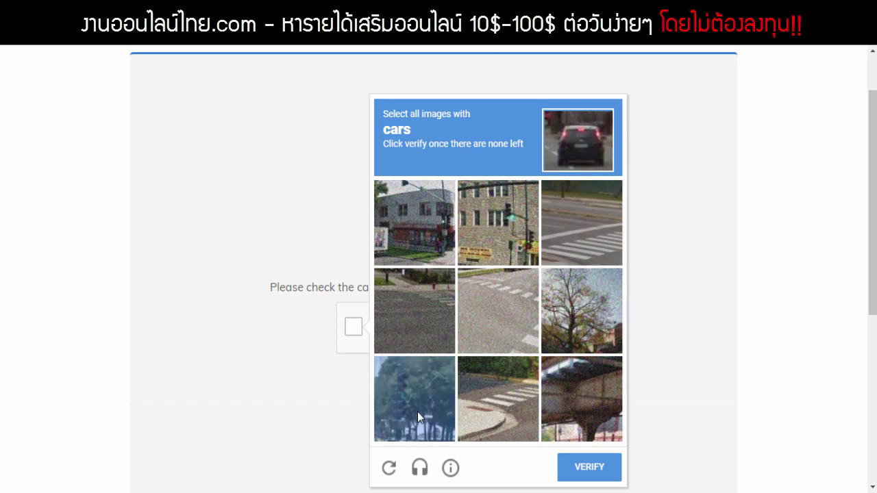
pyautogui.click(580, 467)
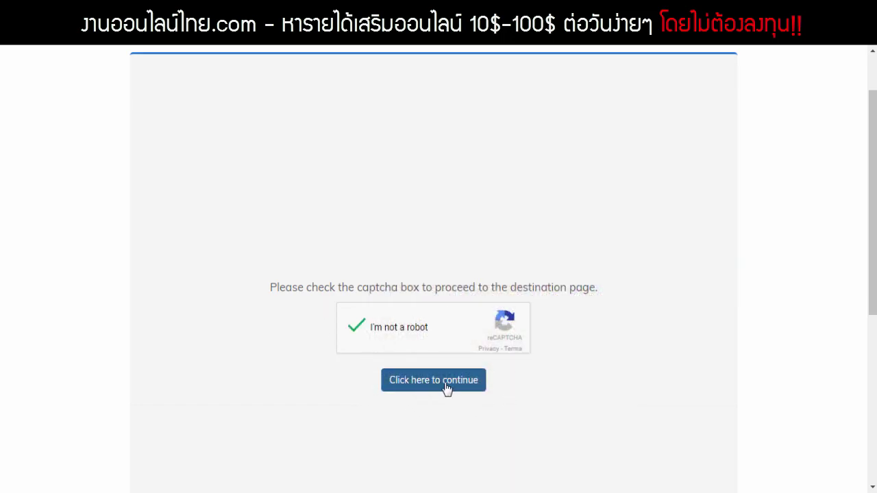
# Continue past the captcha page and get the destination link once the countdown ends.
pyautogui.click(446, 388)
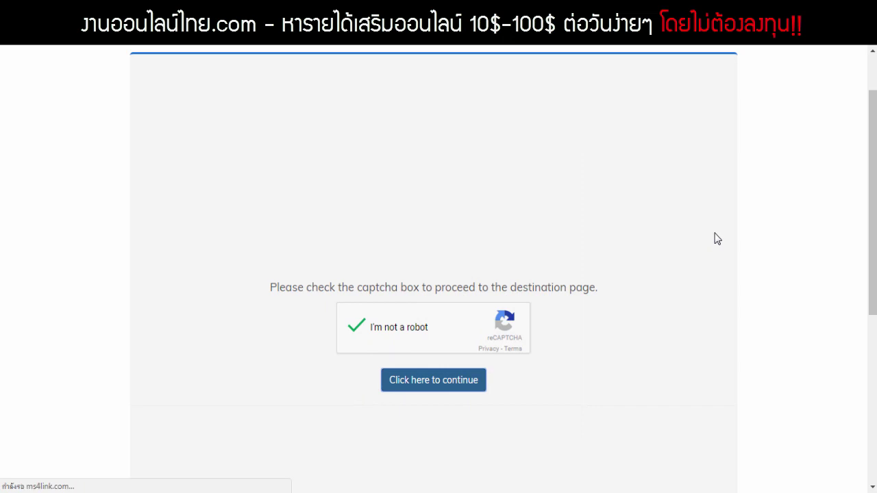
pyautogui.scroll(-2, 669, 321)
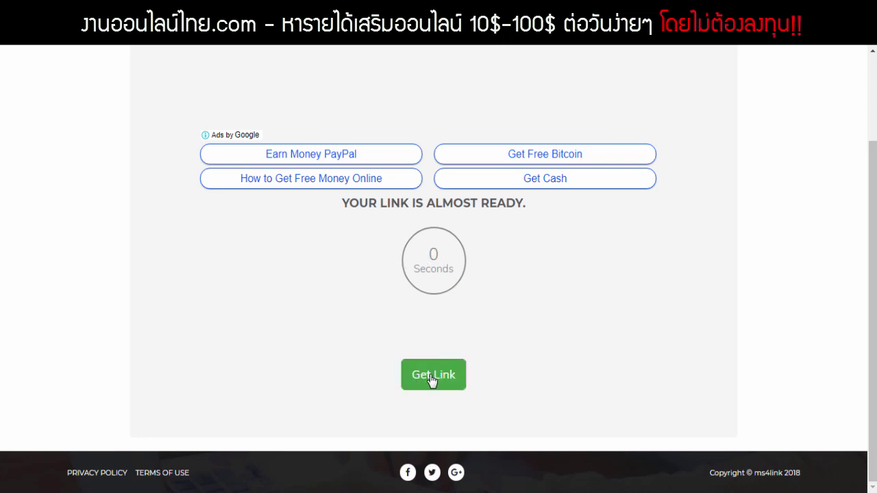
pyautogui.click(439, 377)
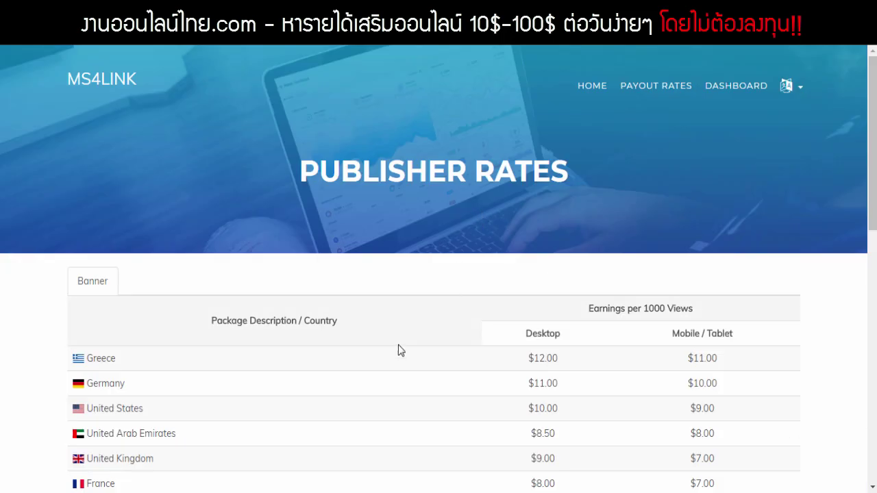
# Review the publisher rates again, and go from the dashboard to the Withdraw Funds page.
pyautogui.scroll(-3, 393, 350)
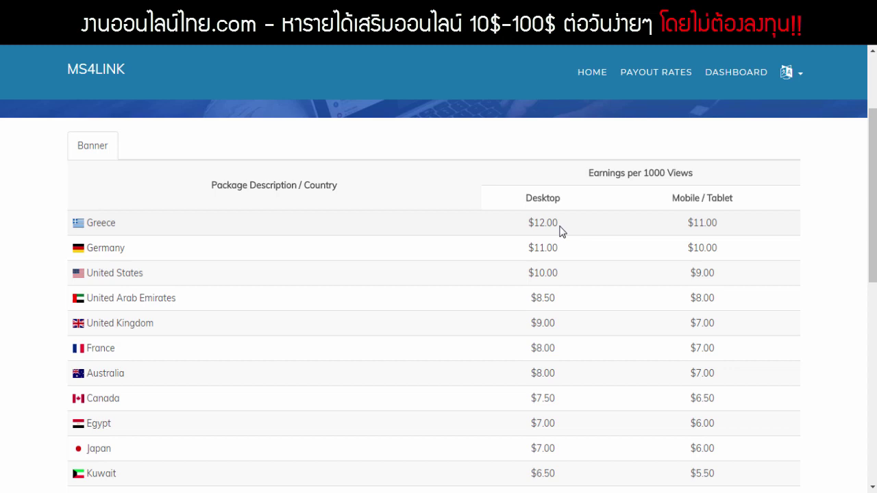
pyautogui.scroll(3, 559, 231)
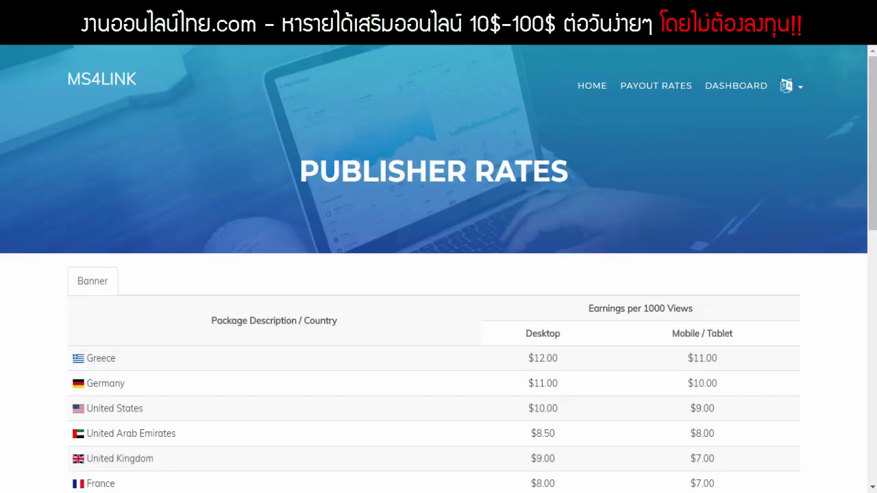
pyautogui.click(736, 72)
pyautogui.click(60, 212)
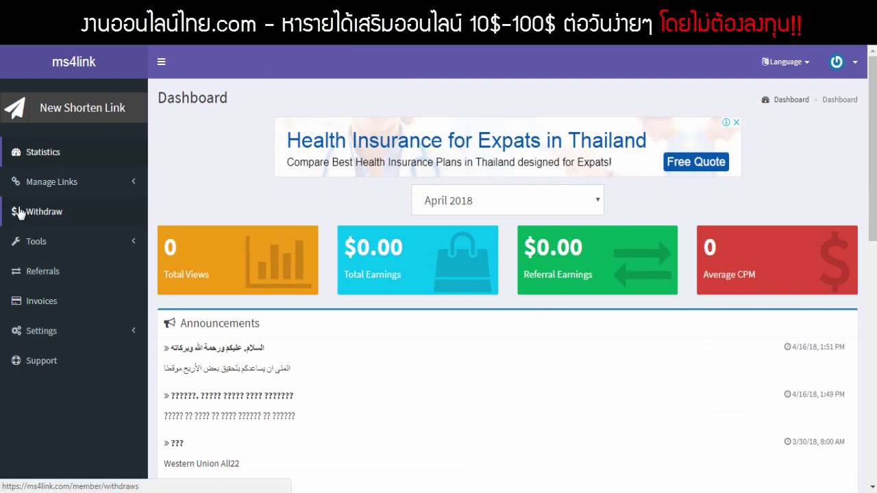
pyautogui.click(65, 217)
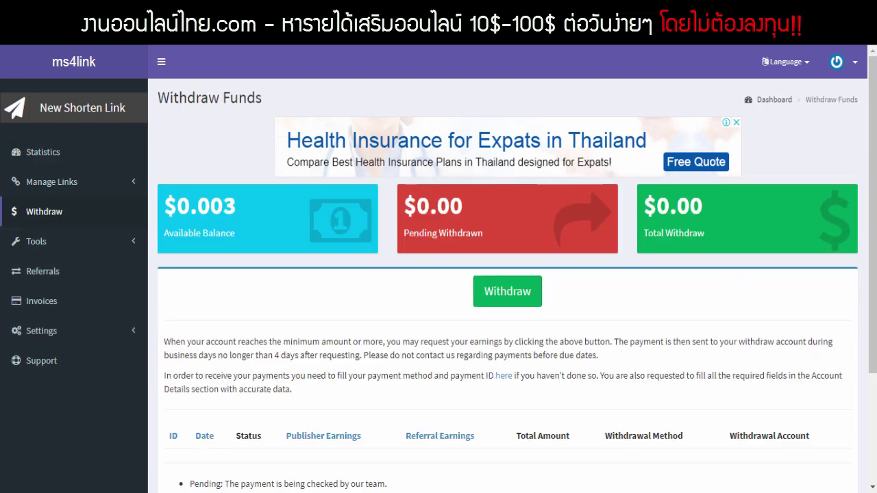
# Read the withdrawal instructions and follow their link to the profile page for the payment method.
pyautogui.scroll(-3, 507, 274)
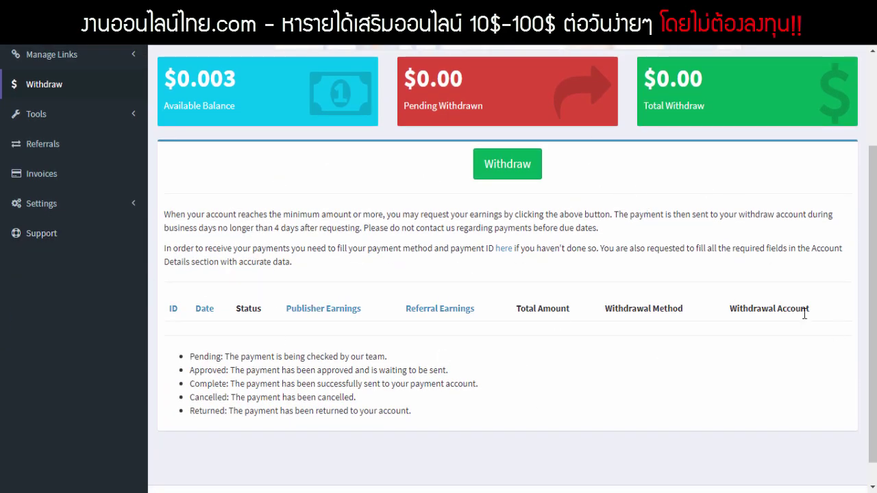
pyautogui.click(506, 250)
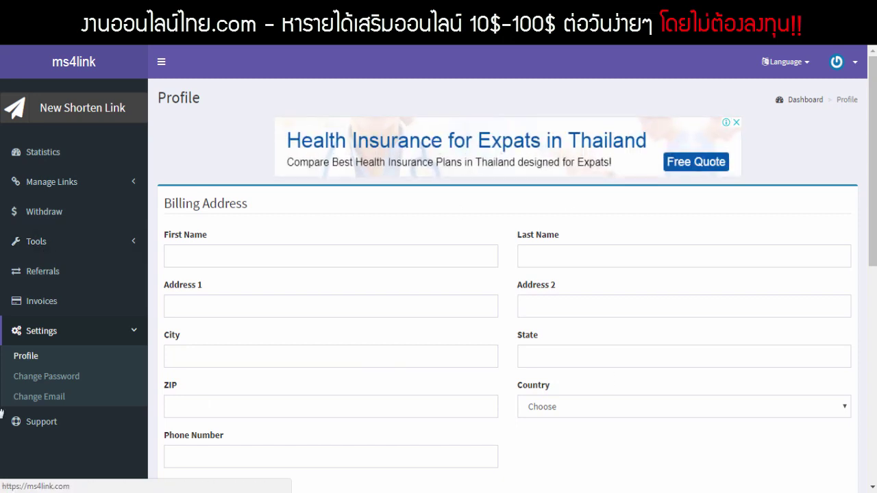
# Examine the available withdrawal methods and their minimum amounts in the Withdrawal Info section, comparing PayPal with Western Union.
pyautogui.scroll(-5, 875, 75)
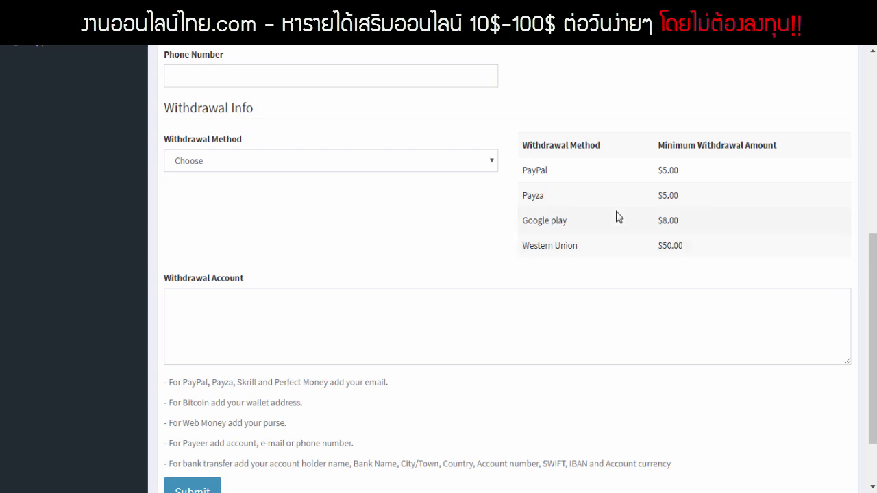
pyautogui.moveTo(544, 171); pyautogui.dragTo(569, 252)
pyautogui.click(594, 265)
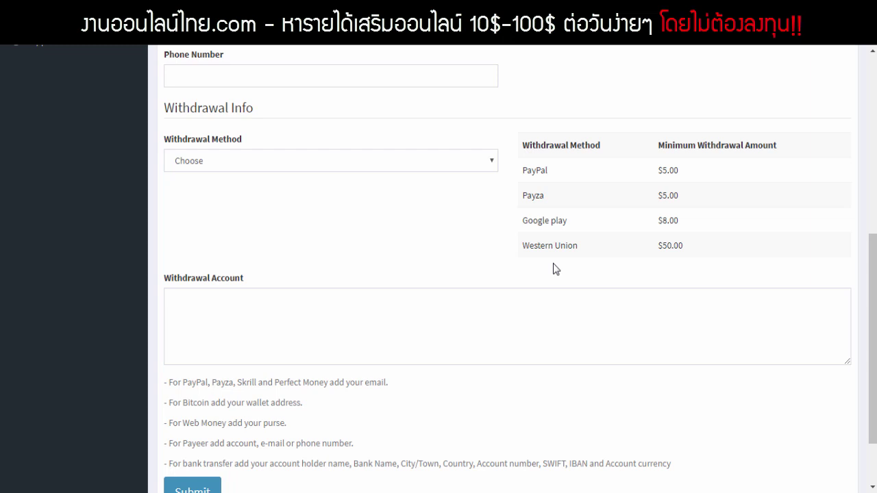
pyautogui.moveTo(530, 245); pyautogui.dragTo(572, 241)
pyautogui.click(571, 254)
pyautogui.moveTo(523, 170); pyautogui.dragTo(540, 171)
pyautogui.moveTo(678, 170); pyautogui.dragTo(658, 168)
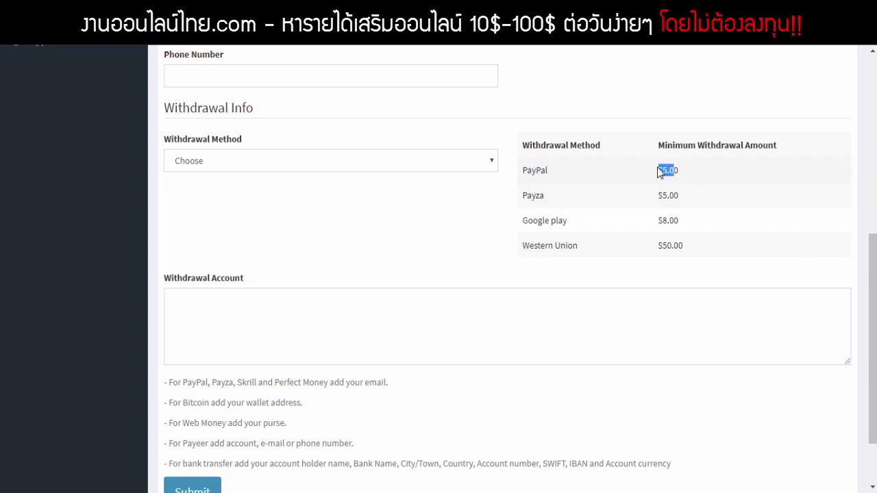
pyautogui.moveTo(672, 245); pyautogui.dragTo(658, 245)
pyautogui.moveTo(541, 171)
pyautogui.mouseDown()
pyautogui.moveTo(540, 187)
pyautogui.moveTo(527, 169)
pyautogui.mouseUp()
pyautogui.click(419, 277)
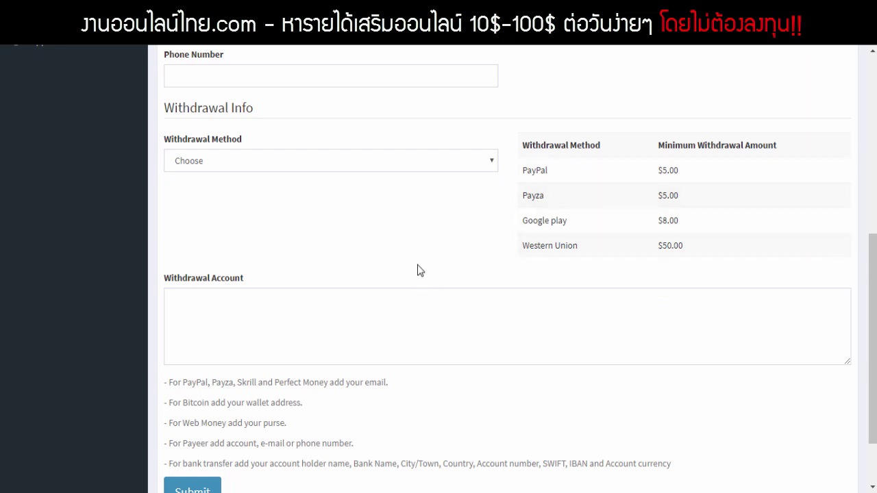
# Choose PayPal as the withdrawal method and activate the Withdrawal Account field for entering the account email.
pyautogui.click(369, 156)
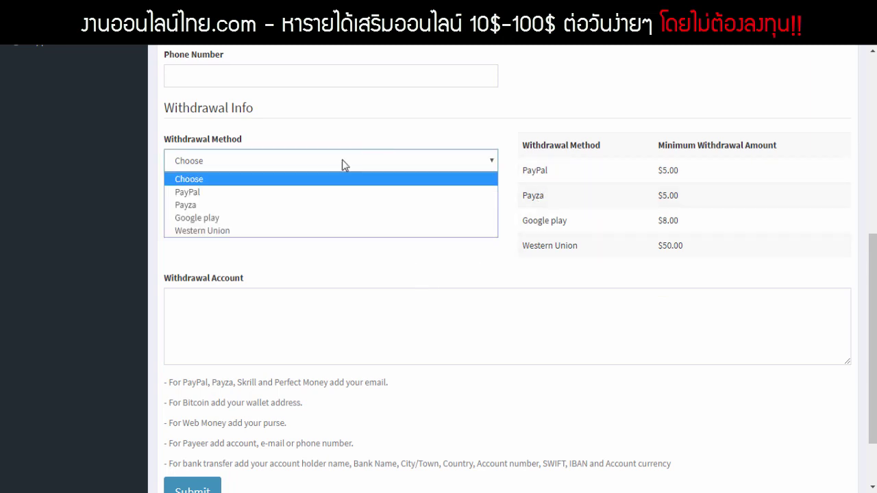
pyautogui.click(190, 195)
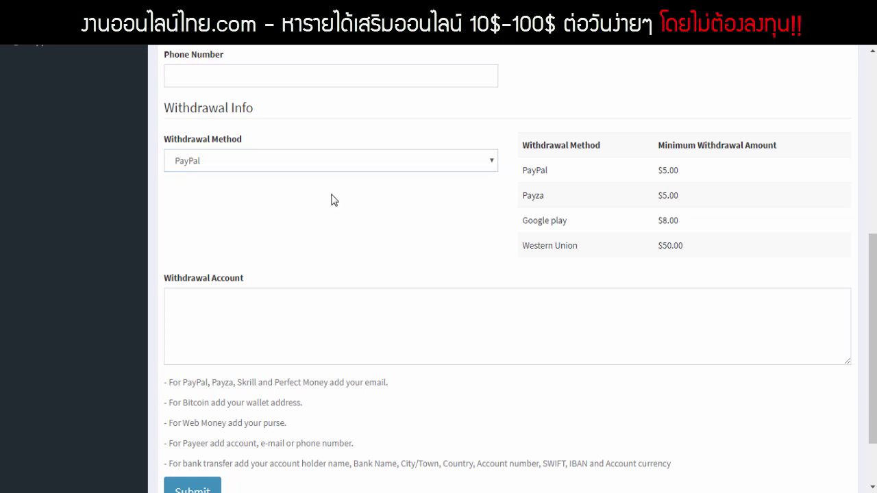
pyautogui.scroll(-2, 334, 199)
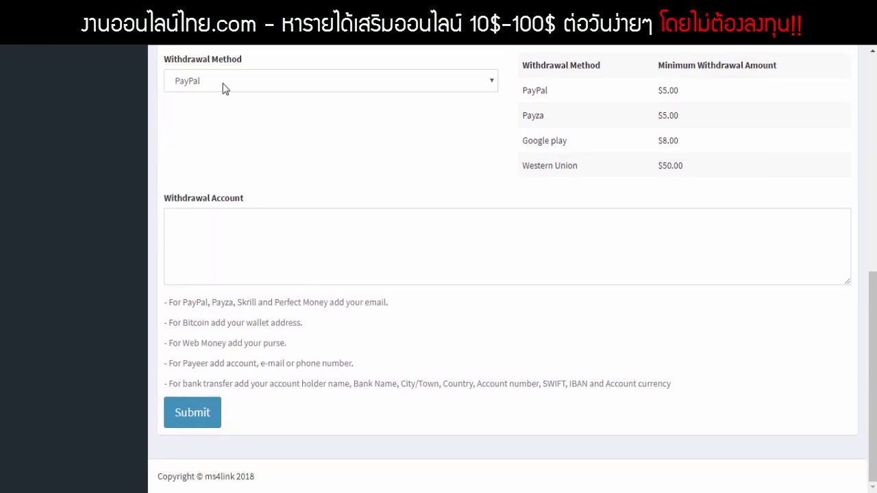
pyautogui.click(193, 219)
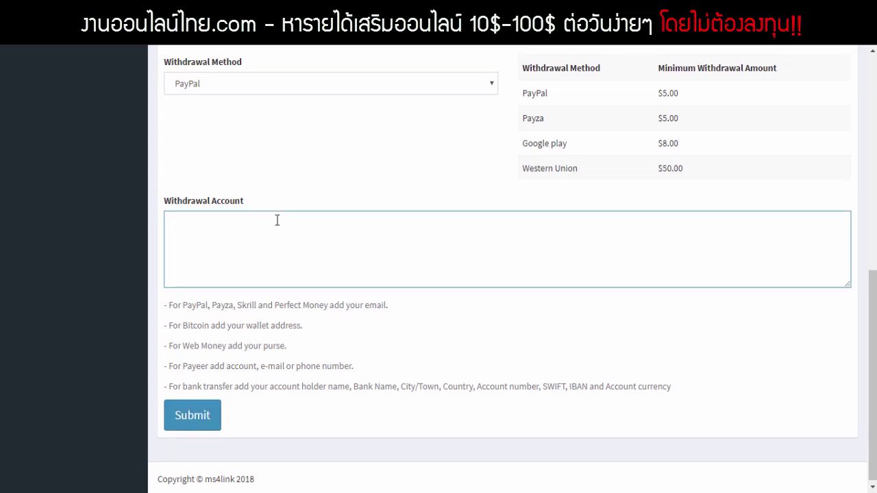
# Review the billing address fields of the profile form and highlight the minimum withdrawal amount for PayPal.
pyautogui.scroll(6, 691, 135)
pyautogui.scroll(-3, 613, 249)
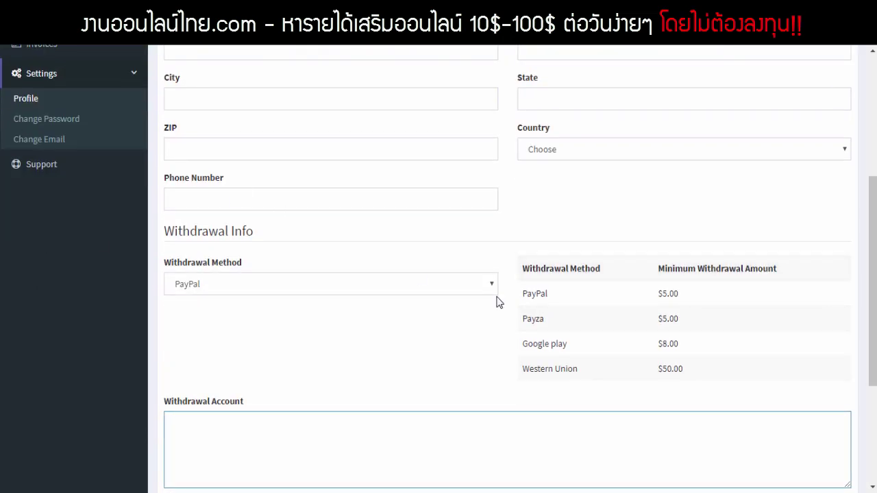
pyautogui.moveTo(659, 293); pyautogui.dragTo(678, 294)
pyautogui.scroll(3, 194, 193)
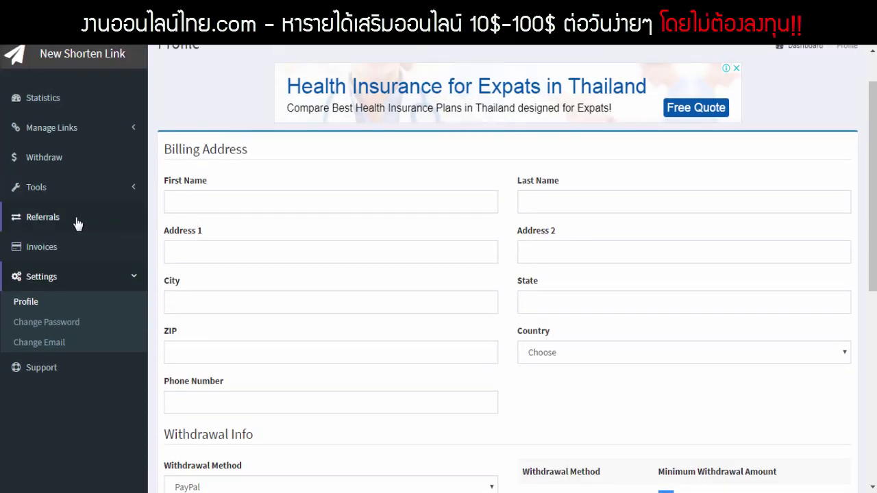
# Check the balances and the withdrawal request section on the Withdraw Funds page, and return to the dashboard.
pyautogui.click(58, 160)
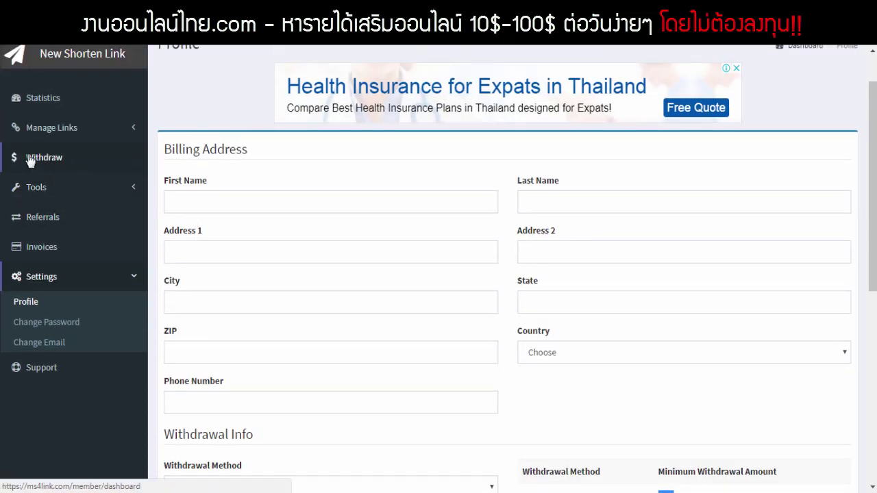
pyautogui.scroll(-1, 500, 231)
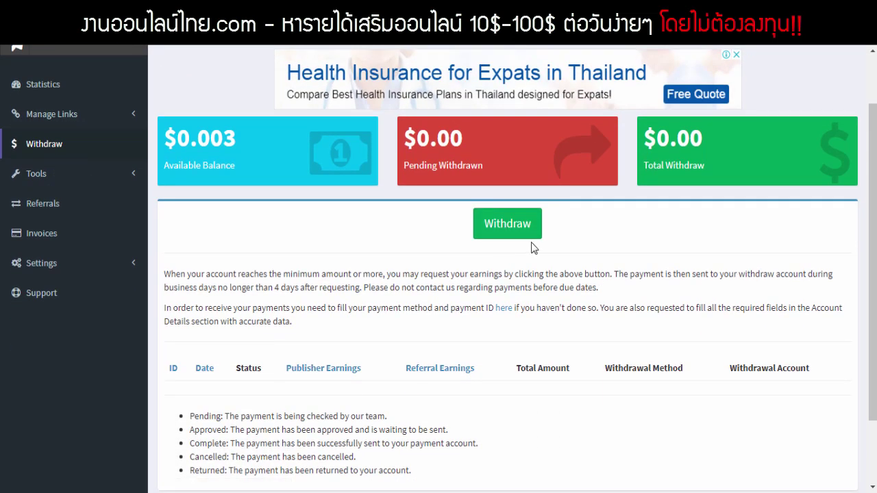
pyautogui.scroll(1, 532, 240)
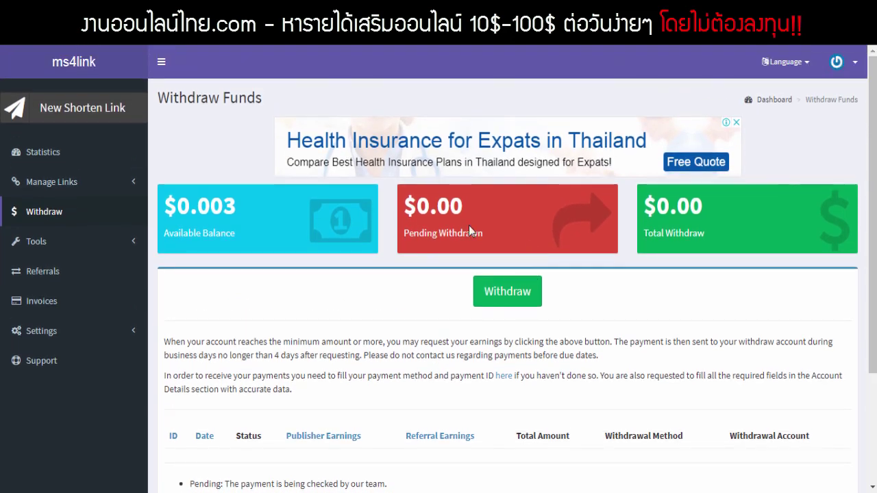
pyautogui.click(109, 115)
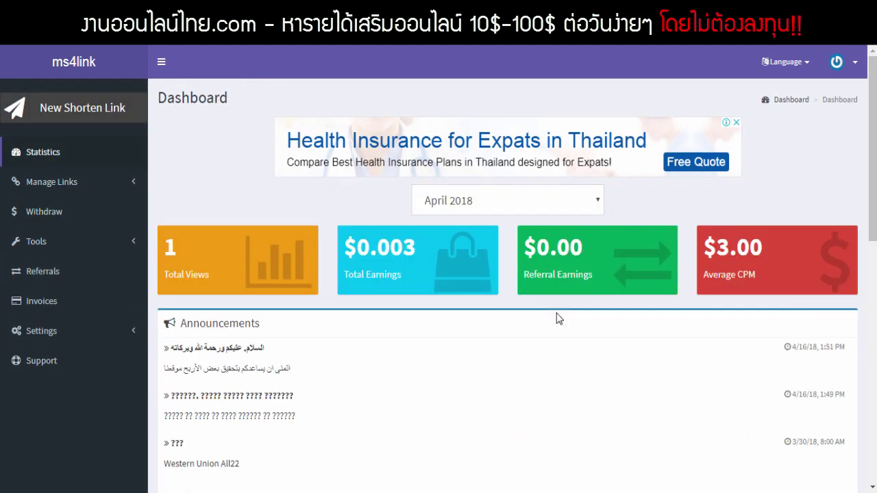